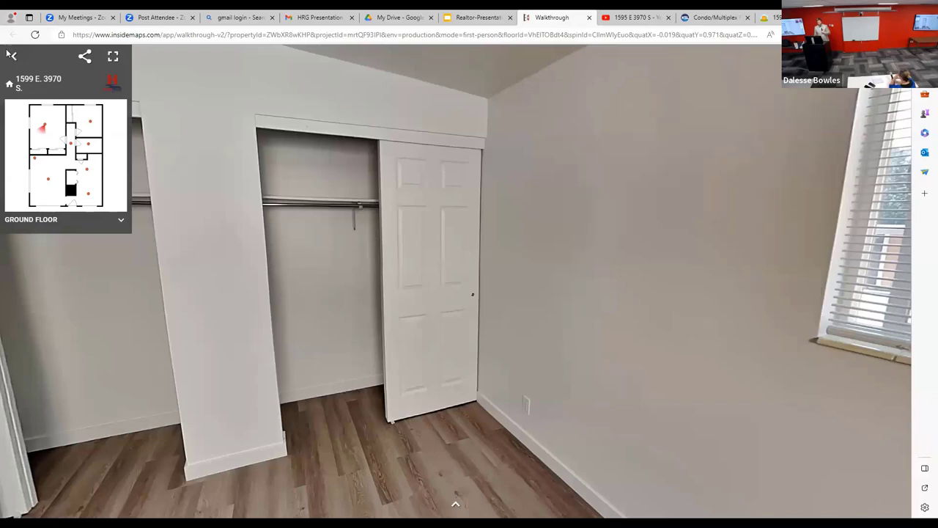
Hide the walkthrough's floor plan overlay and switch to the Realtor presentation, advancing to the Promotion slide.
left_click(16, 59)
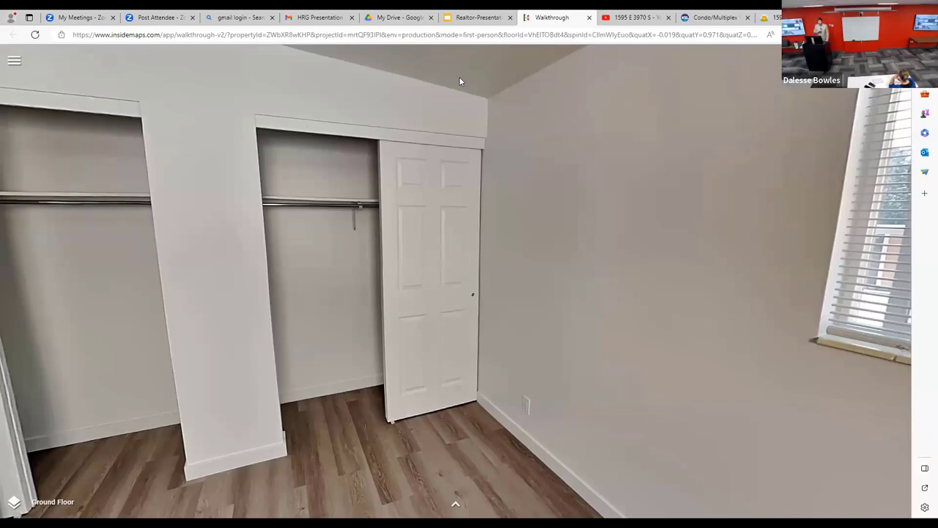
key("ctrl+shift+Tab")
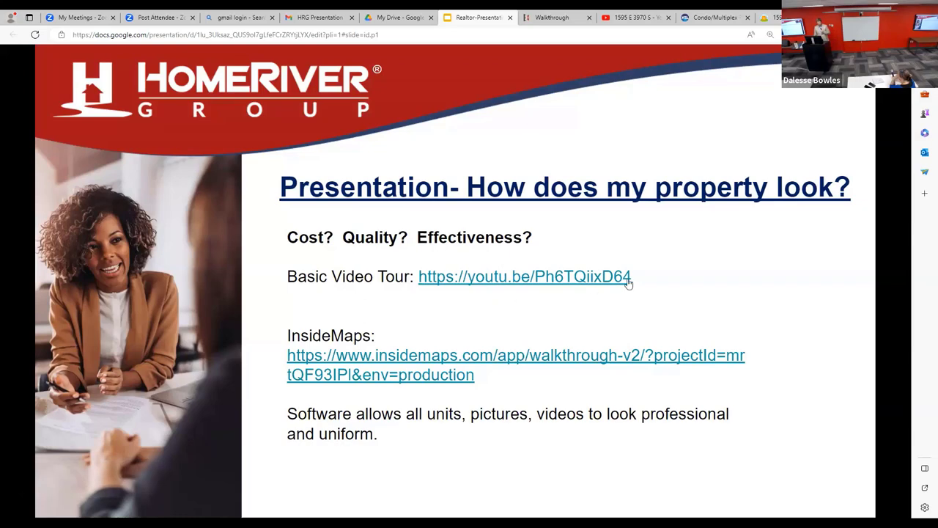
key("Right")
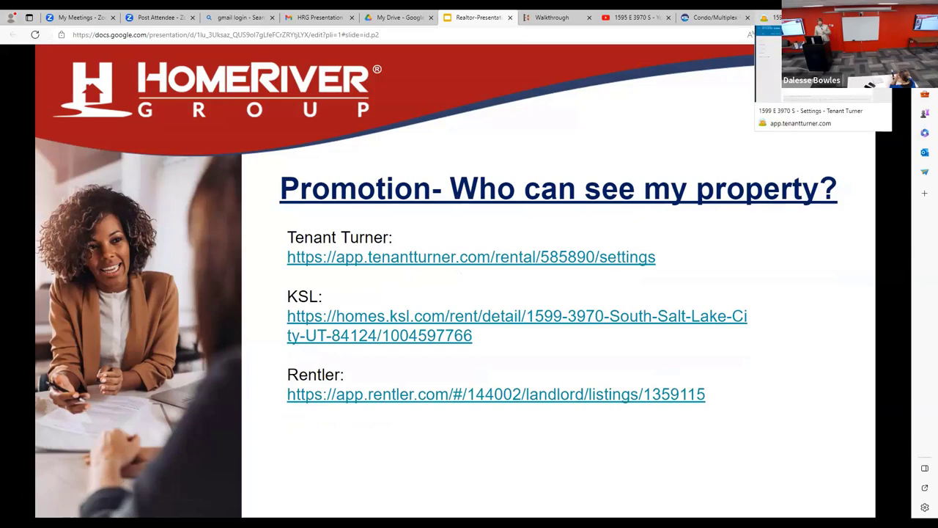
Switch to the rental's Tenant Turner settings and examine the Syndication section's listing sites.
left_click(771, 17)
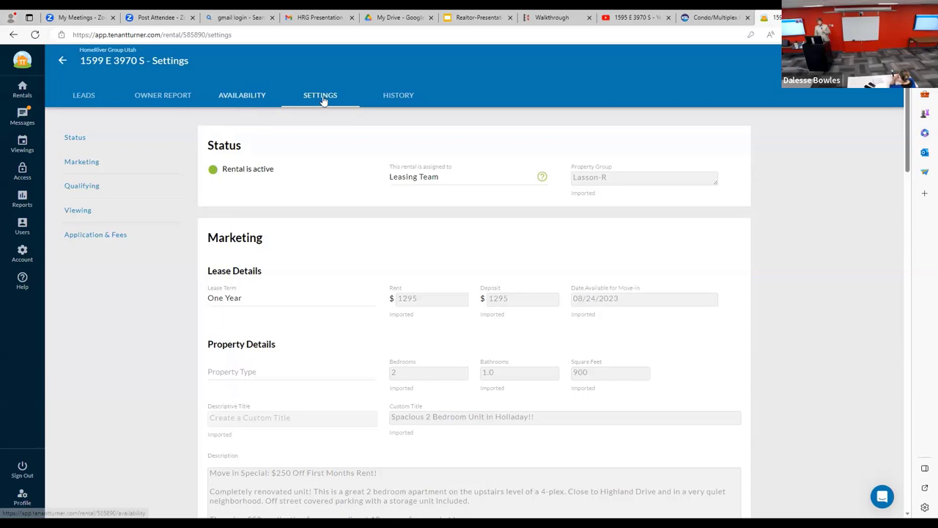
scroll(342, 130, "down", 10)
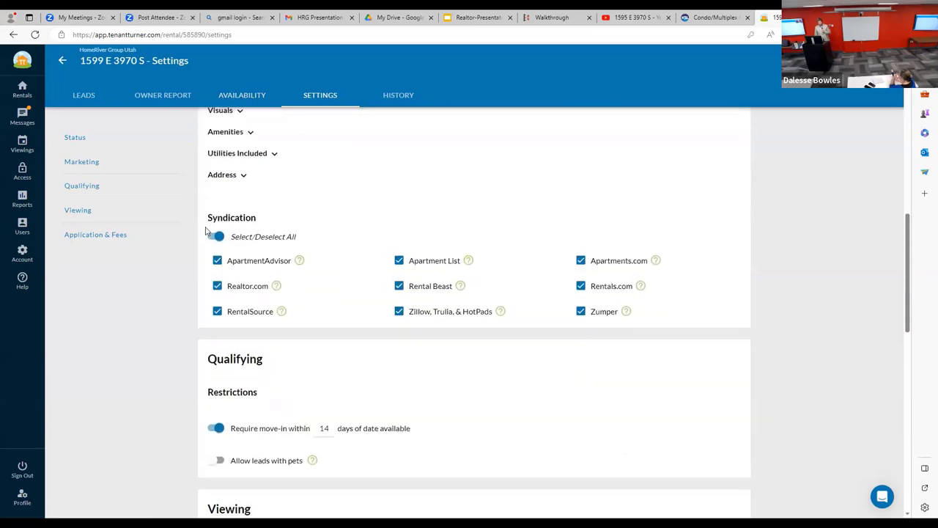
left_click_drag(208, 217, 260, 216)
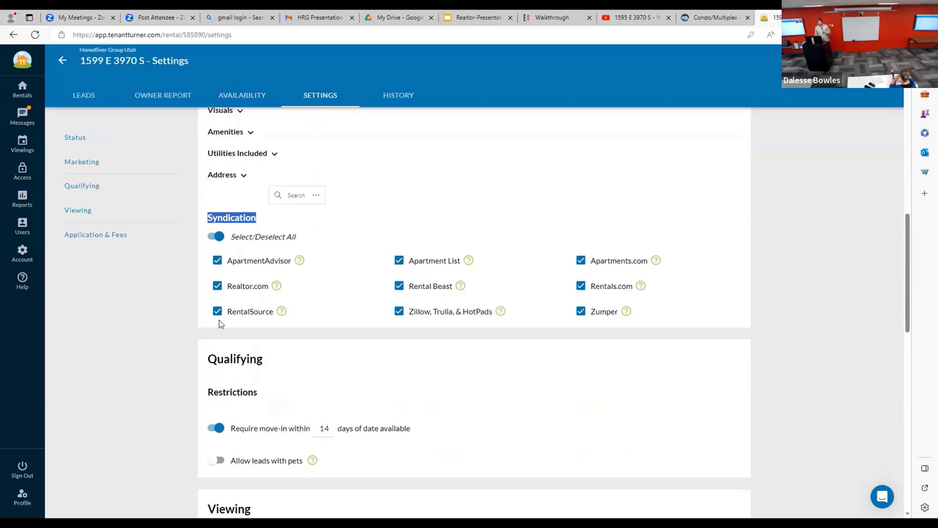
scroll(319, 237, "down", 1)
scroll(319, 247, "up", 1)
mouse_move(467, 264)
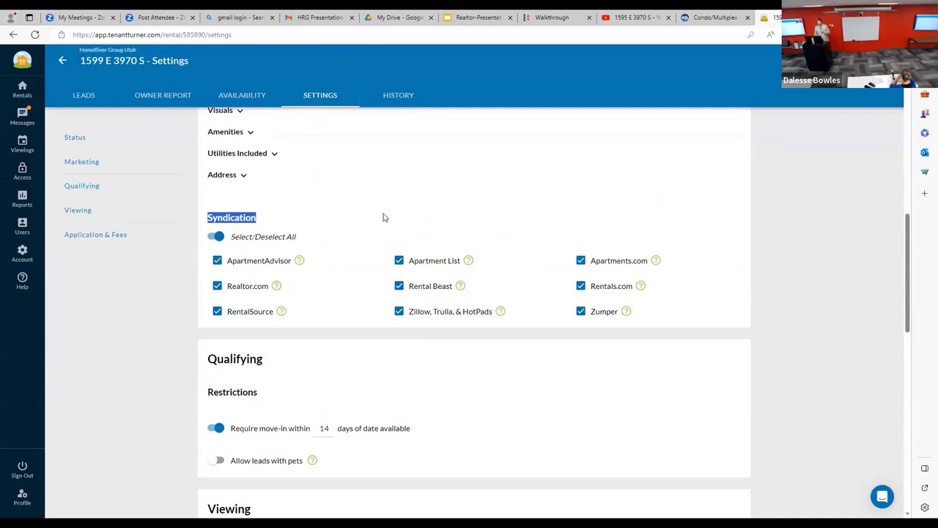
Review the rental's remaining settings, from the lease details to the self-access viewing methods, availability and application fees.
scroll(334, 207, "up", 1)
scroll(335, 207, "up", 10)
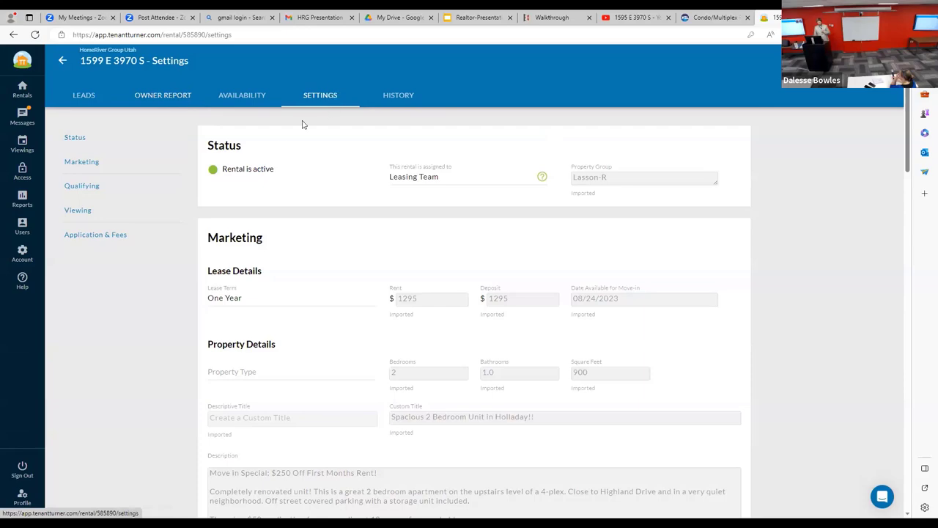
scroll(278, 135, "down", 10)
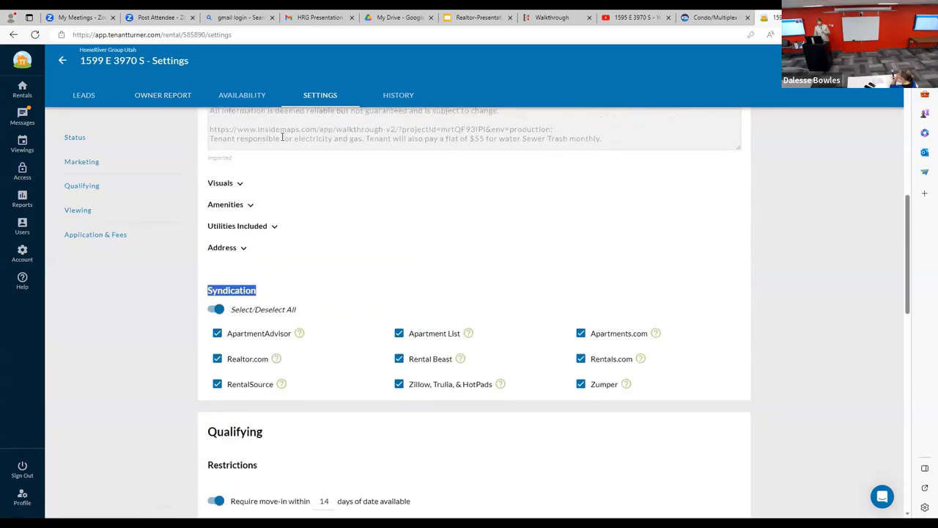
scroll(318, 146, "down", 8)
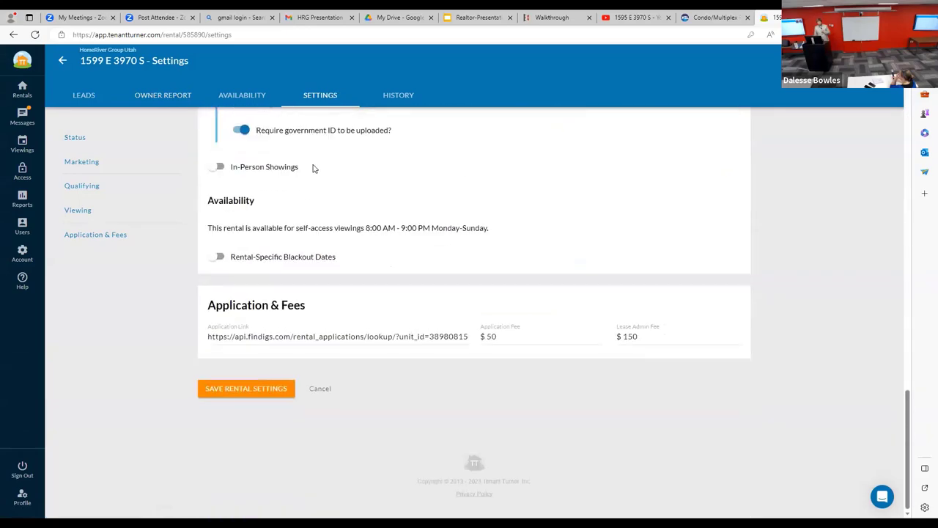
scroll(383, 194, "up", 2)
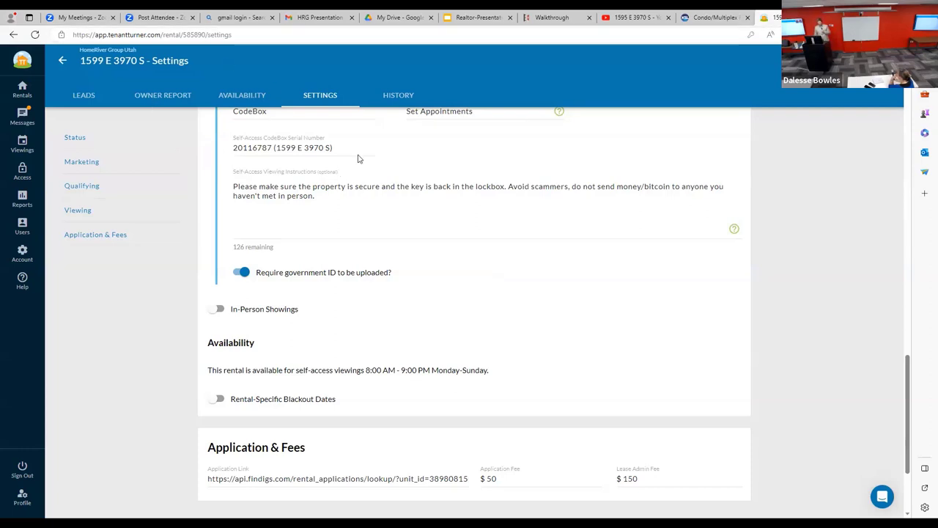
scroll(342, 208, "down", 2)
scroll(335, 223, "up", 2)
scroll(334, 223, "up", 3)
scroll(335, 220, "down", 1)
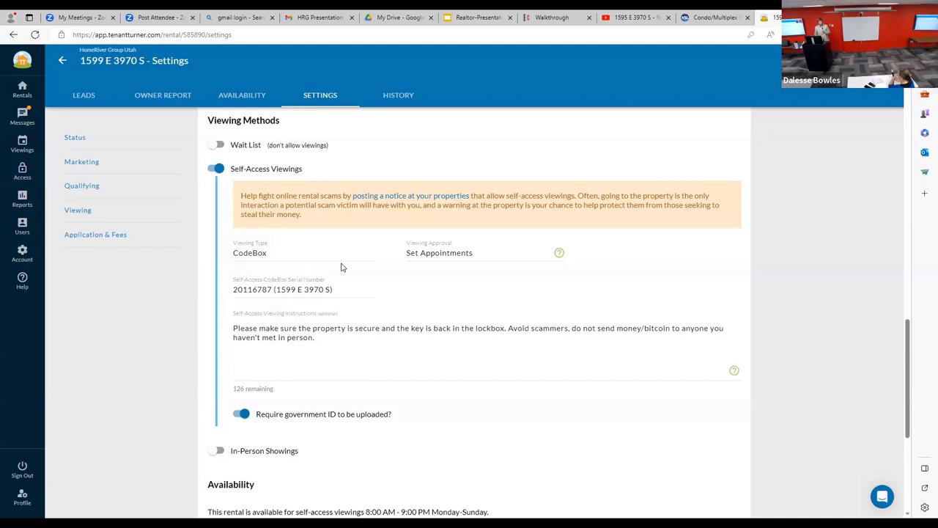
Open the rental's owner report and examine its lead metrics and viewing feedback.
left_click(173, 102)
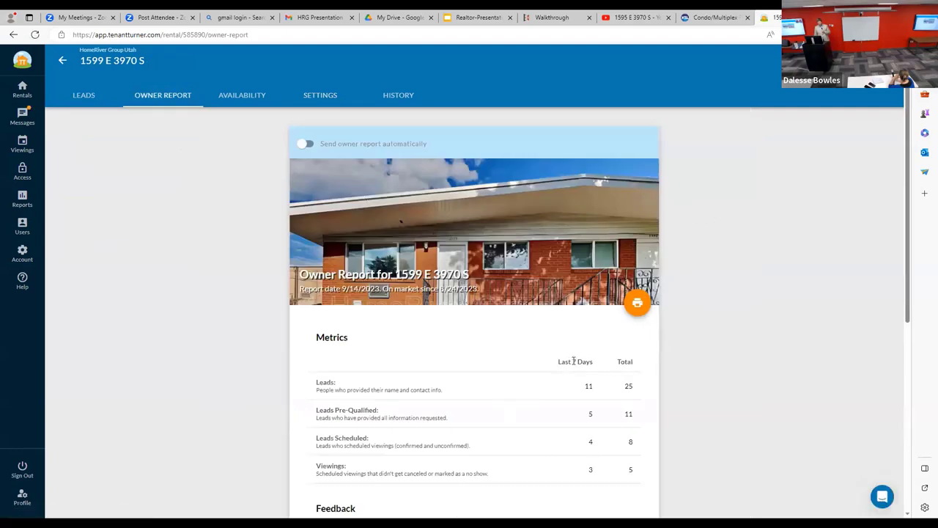
scroll(587, 379, "down", 1)
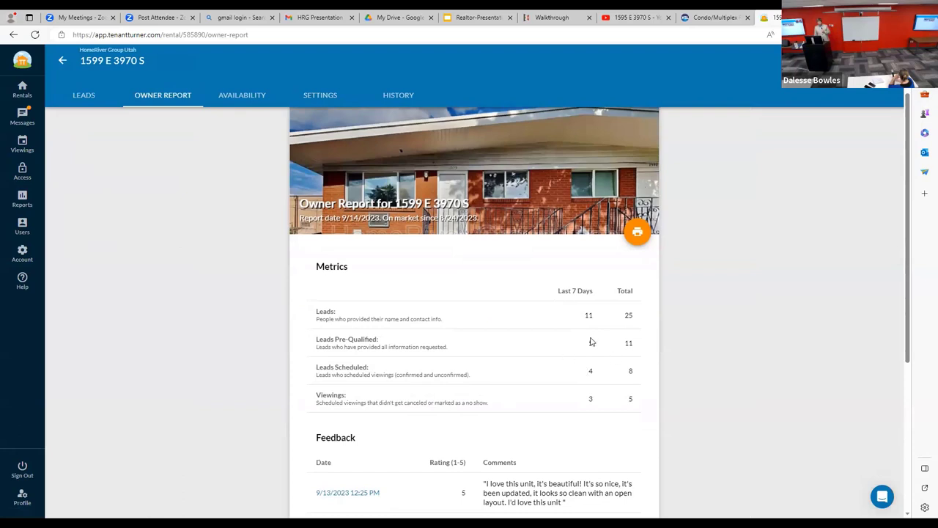
scroll(591, 342, "down", 1)
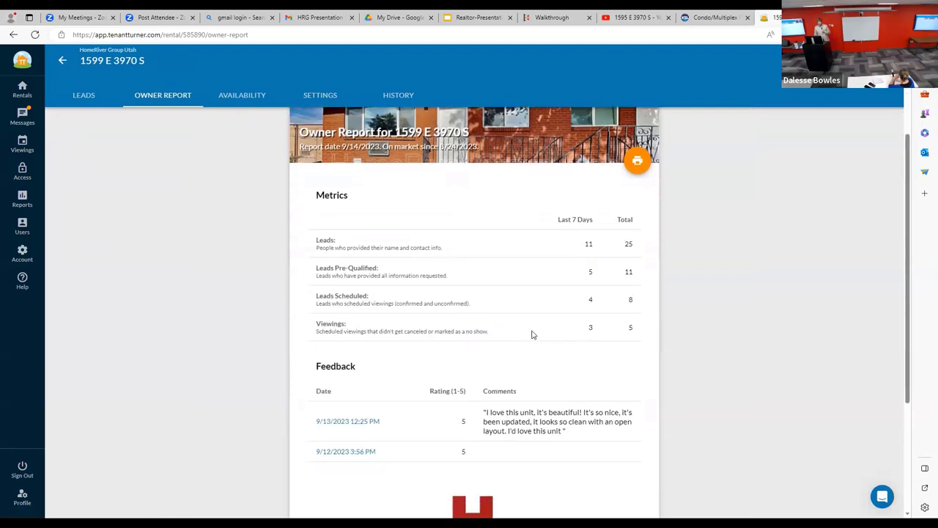
scroll(591, 317, "down", 3)
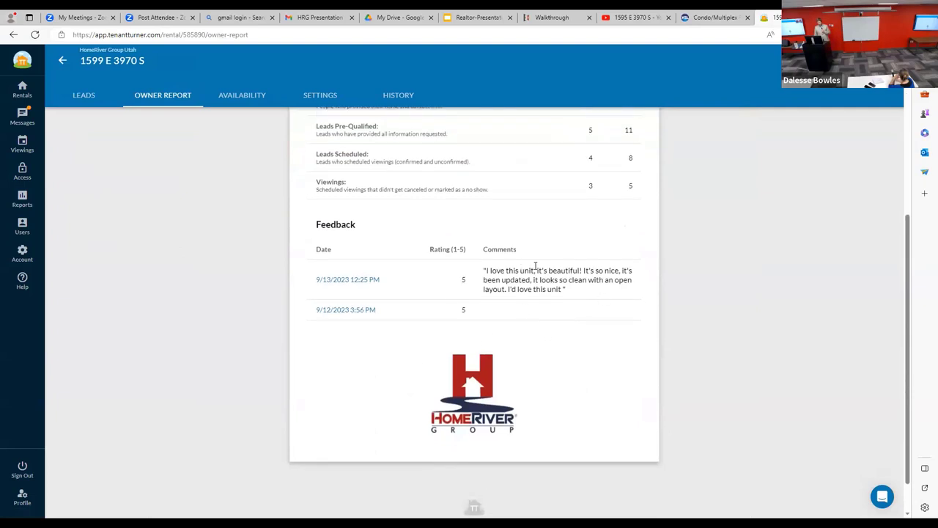
scroll(412, 276, "up", 5)
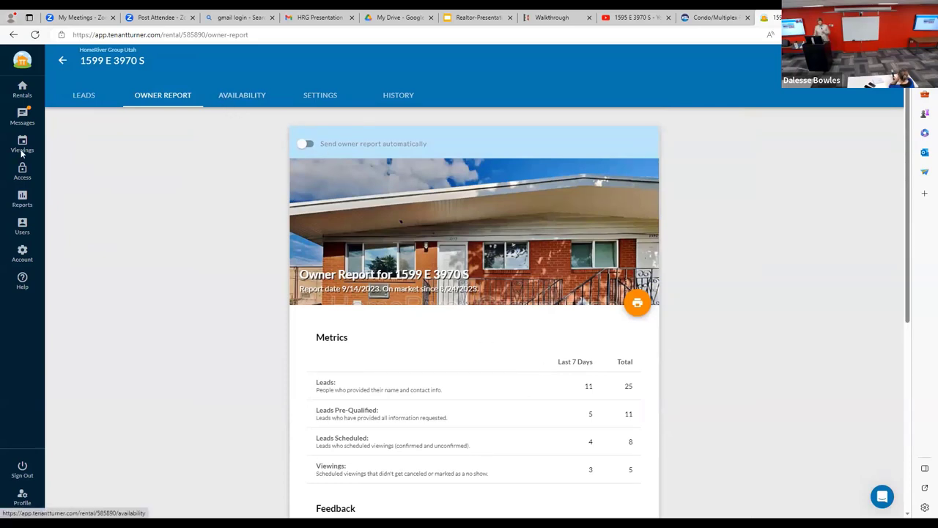
Browse the assigned rentals and open the leads of the property whose owner report was just viewed.
left_click(29, 91)
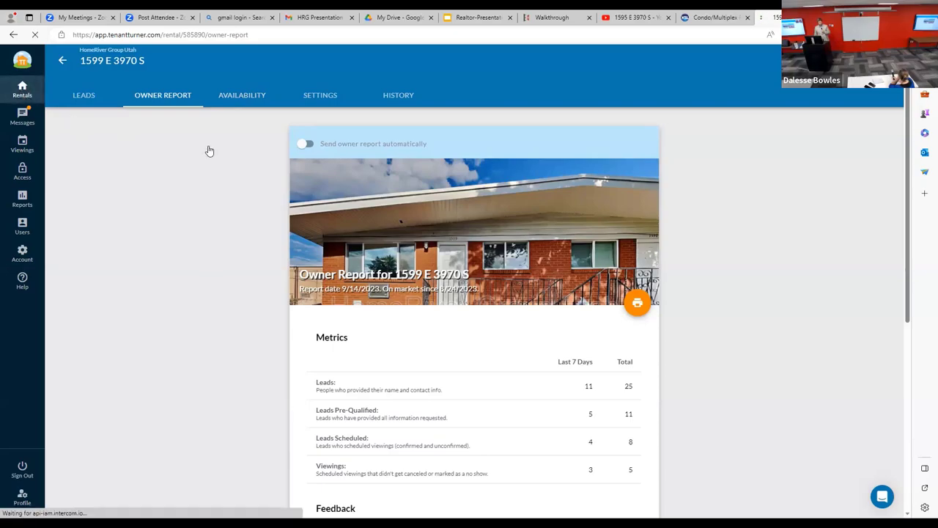
scroll(471, 181, "down", 4)
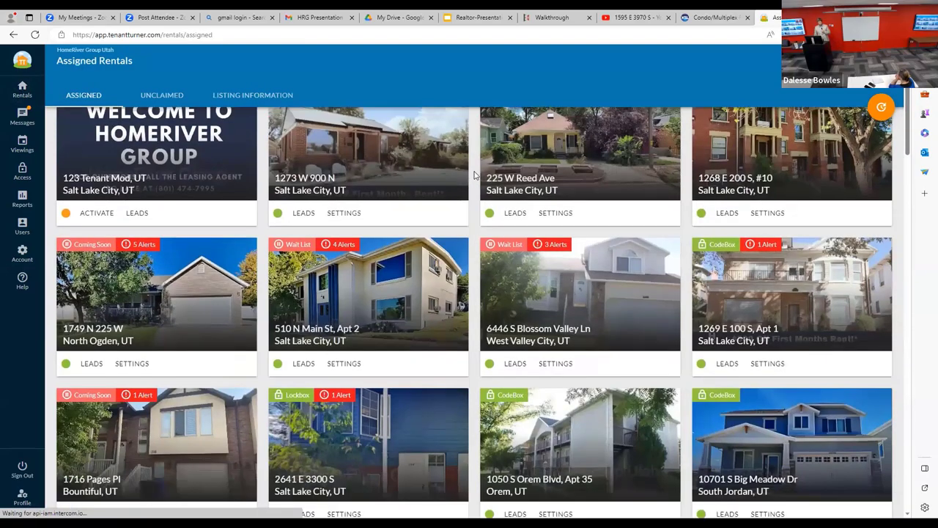
scroll(470, 181, "down", 2)
scroll(423, 258, "up", 6)
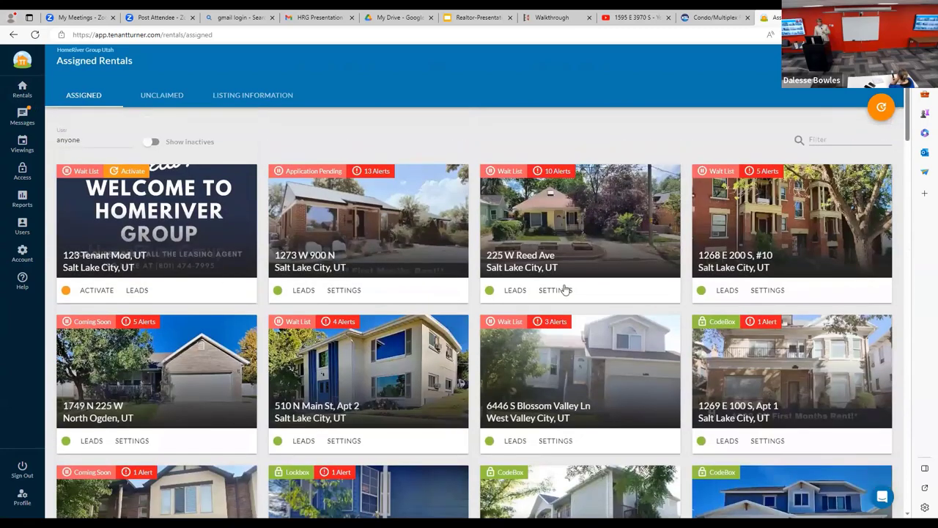
scroll(562, 289, "down", 10)
scroll(562, 289, "up", 1)
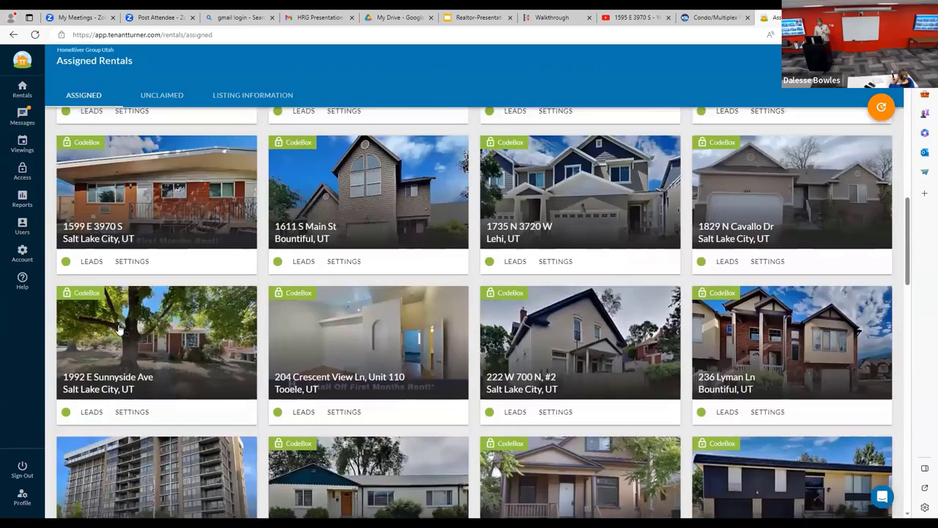
left_click(206, 217)
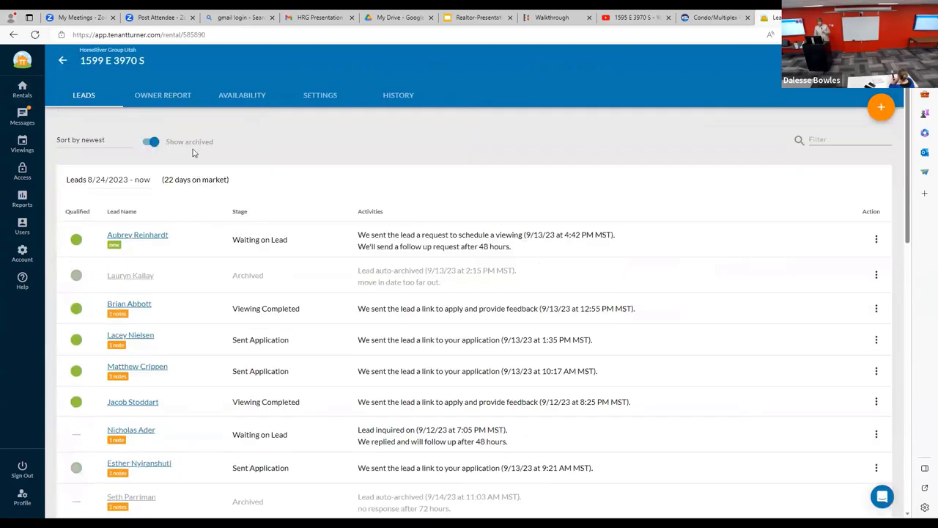
Revisit the rental's owner report and settings, and look through its full list of leads.
left_click(165, 96)
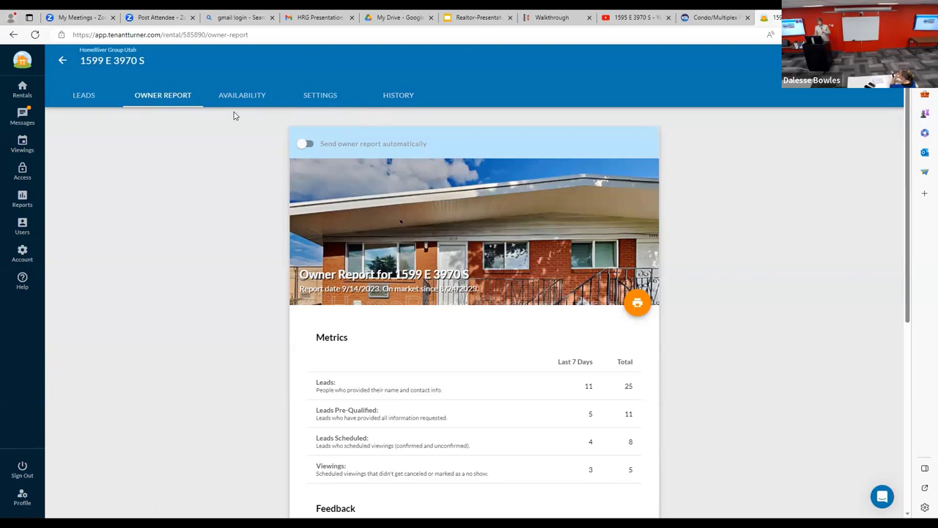
left_click(311, 97)
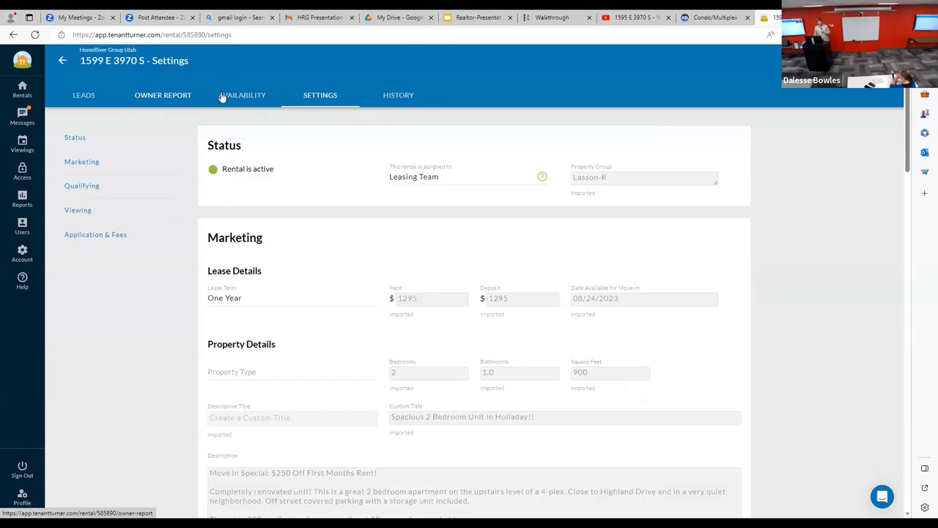
left_click(86, 95)
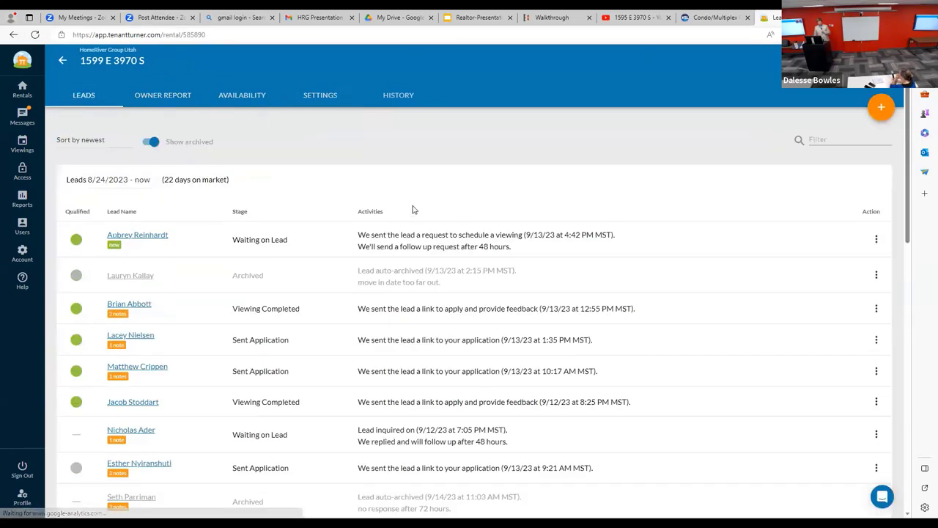
scroll(414, 206, "down", 2)
scroll(416, 199, "down", 6)
scroll(404, 202, "up", 4)
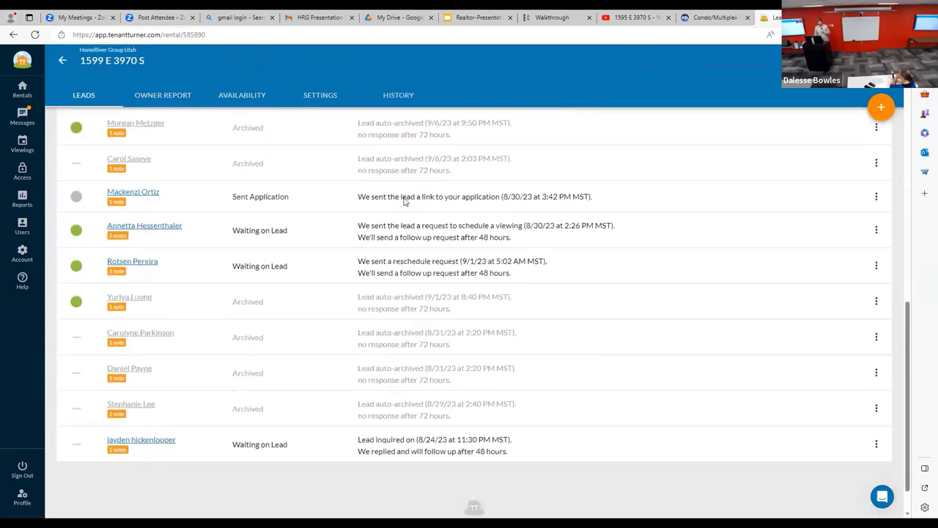
scroll(404, 202, "up", 5)
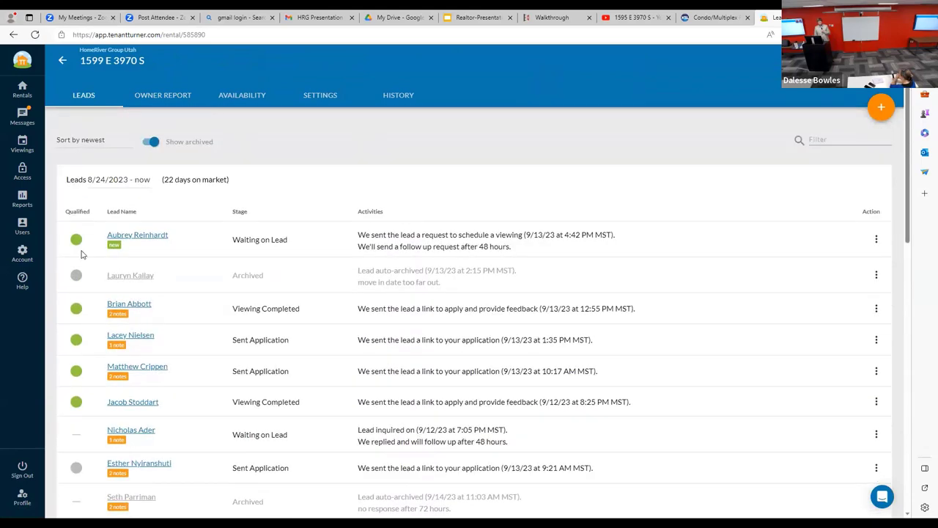
Open the newest lead of the rental and examine its viewing, identification and pre-qualification details.
left_click(150, 236)
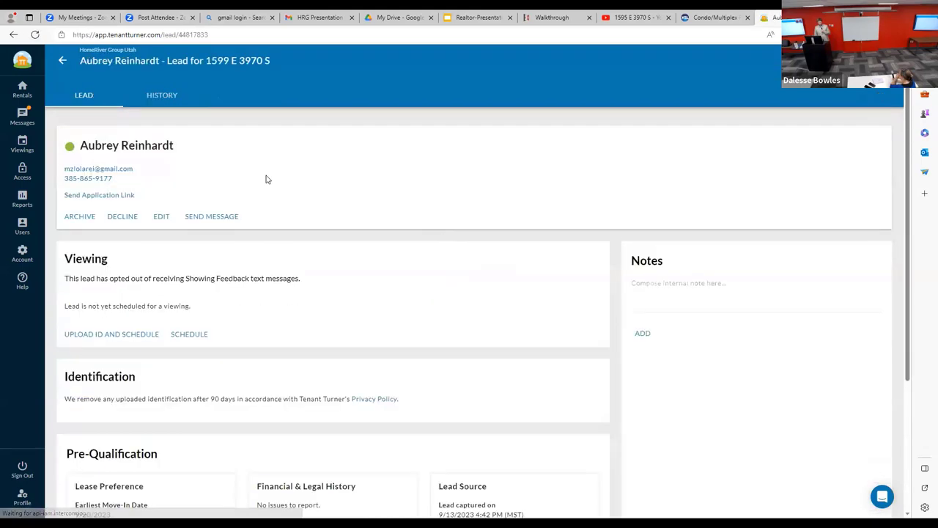
scroll(293, 165, "down", 1)
scroll(301, 165, "down", 2)
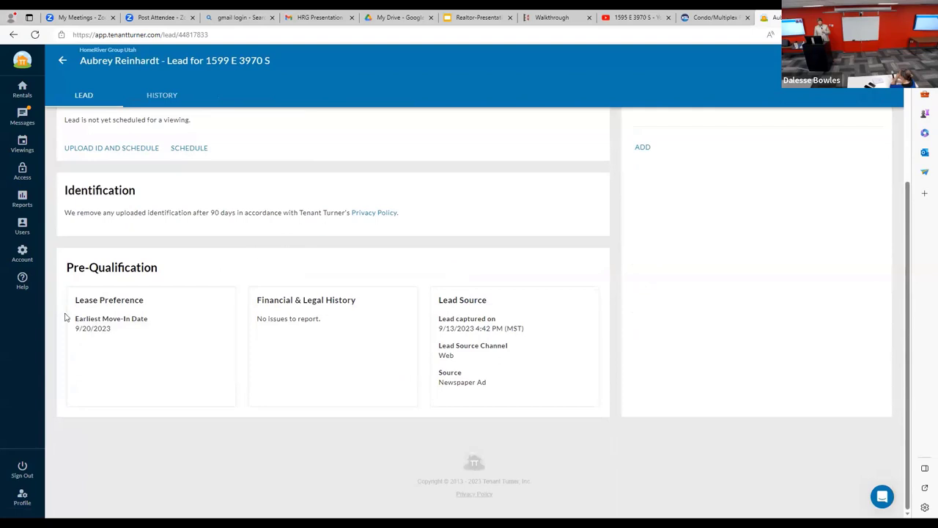
scroll(425, 242, "up", 3)
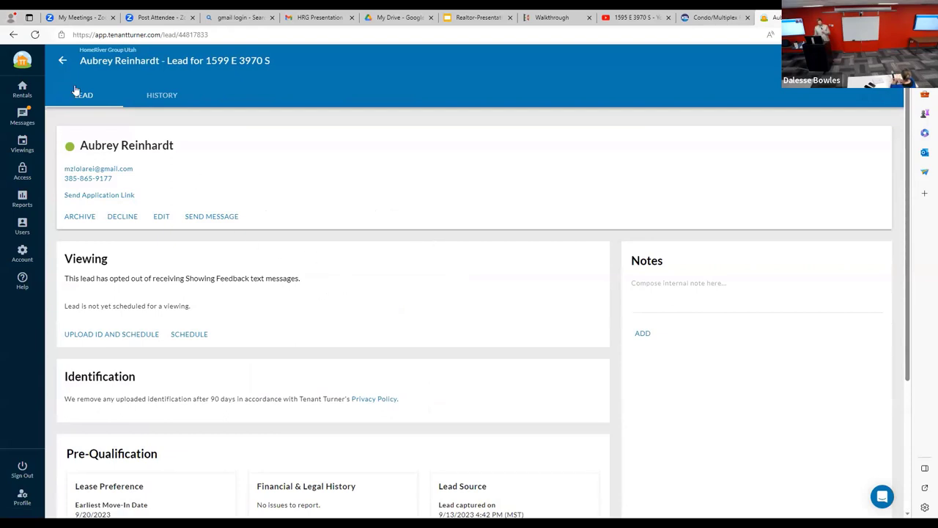
Return to the assigned rentals, and open the KSL listing link from the Realtor presentation's Promotion slide.
left_click(22, 89)
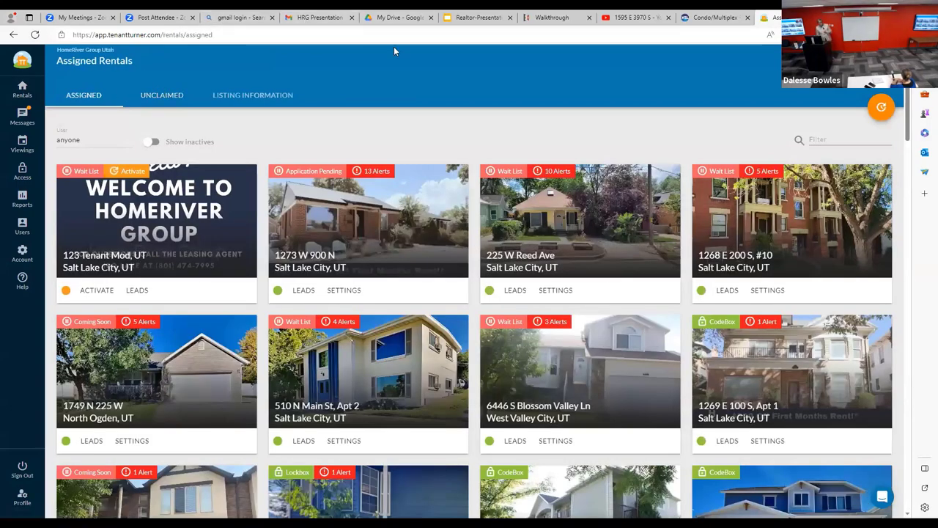
left_click(476, 17)
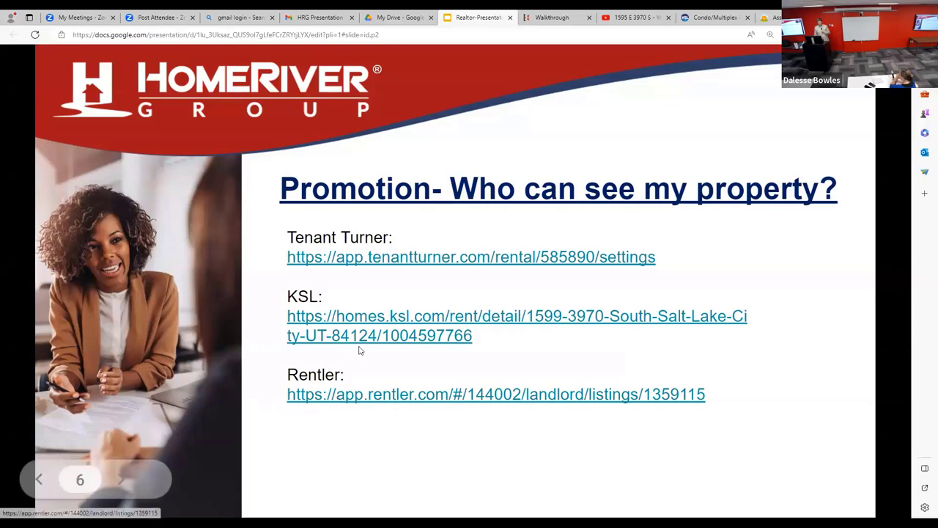
left_click(366, 322)
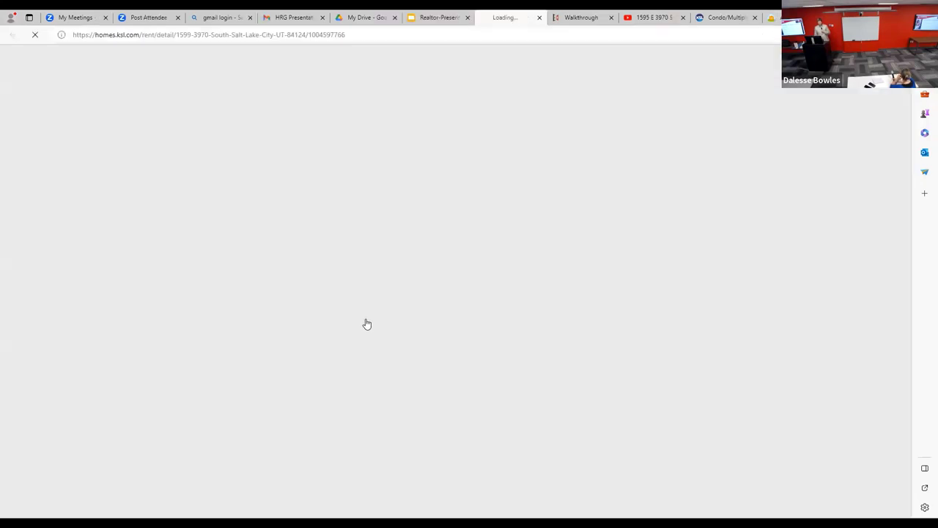